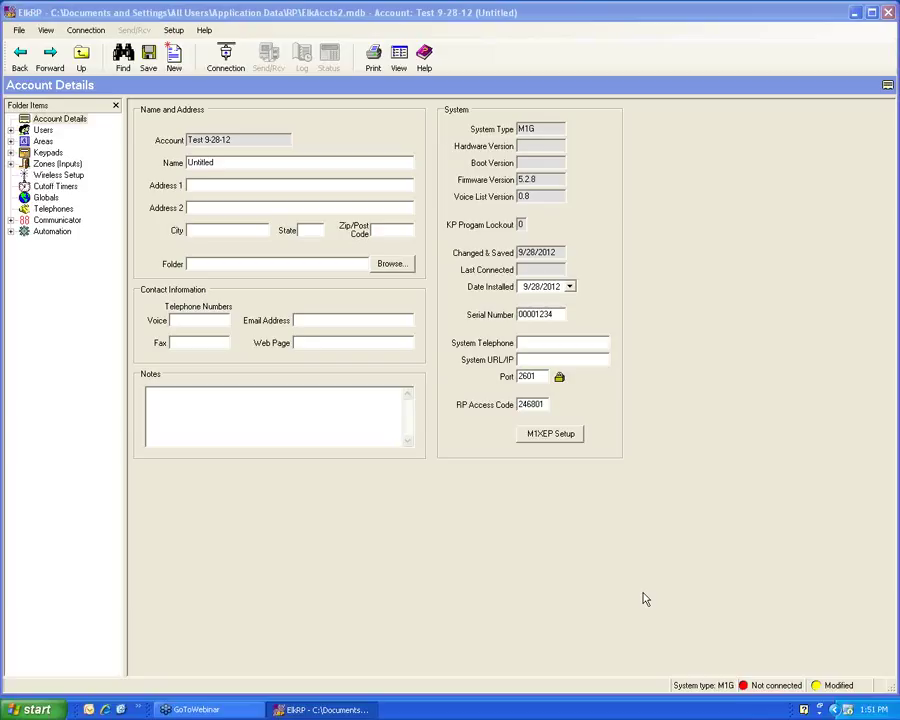
Step: Create telephone ID 1 and set its reporting format to 6 = Ethernet M1XEP
{"action": "right_click", "coordinate": [55, 209]}
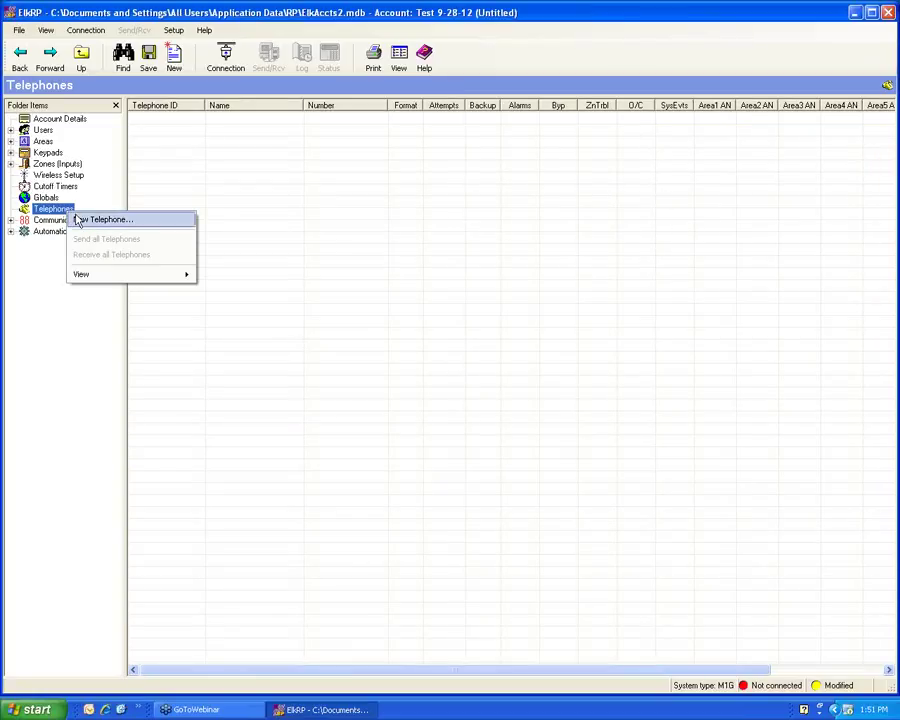
{"action": "left_click", "coordinate": [78, 220]}
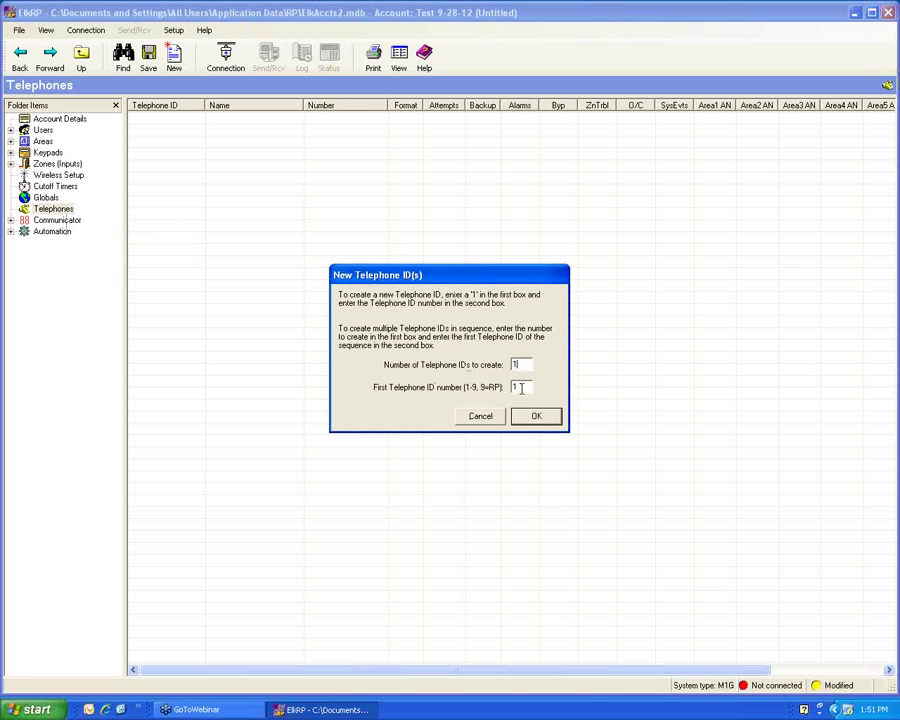
{"action": "left_click", "coordinate": [538, 417]}
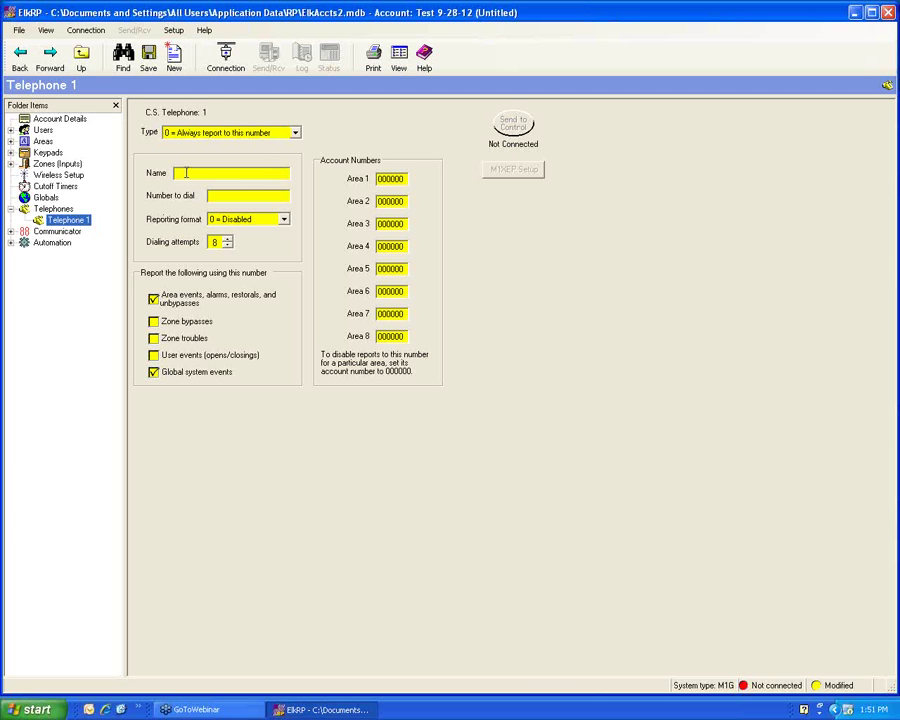
{"action": "left_click", "coordinate": [285, 221]}
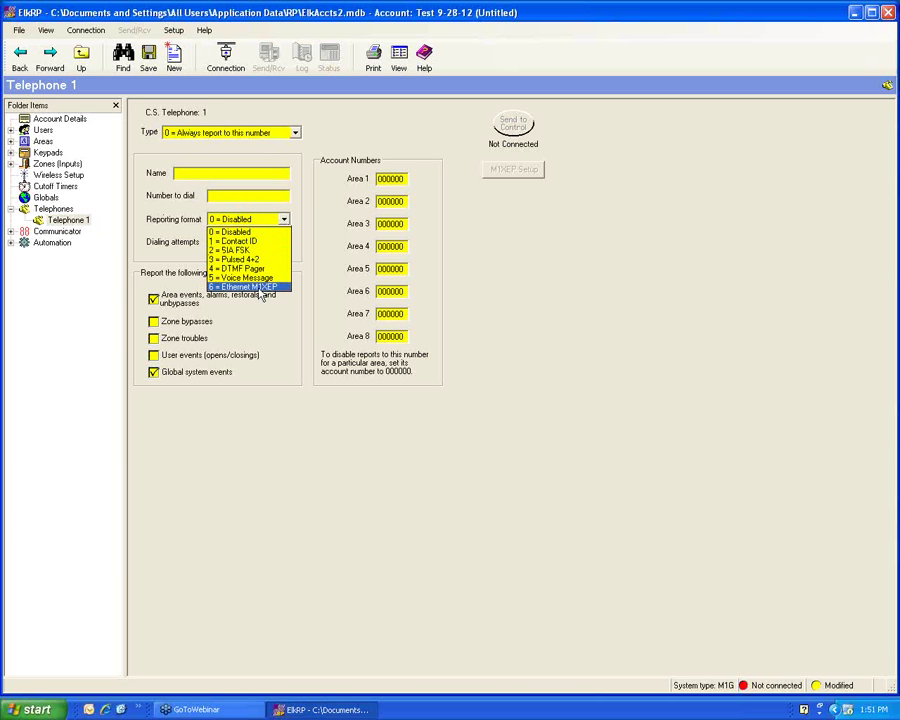
{"action": "left_click", "coordinate": [258, 287]}
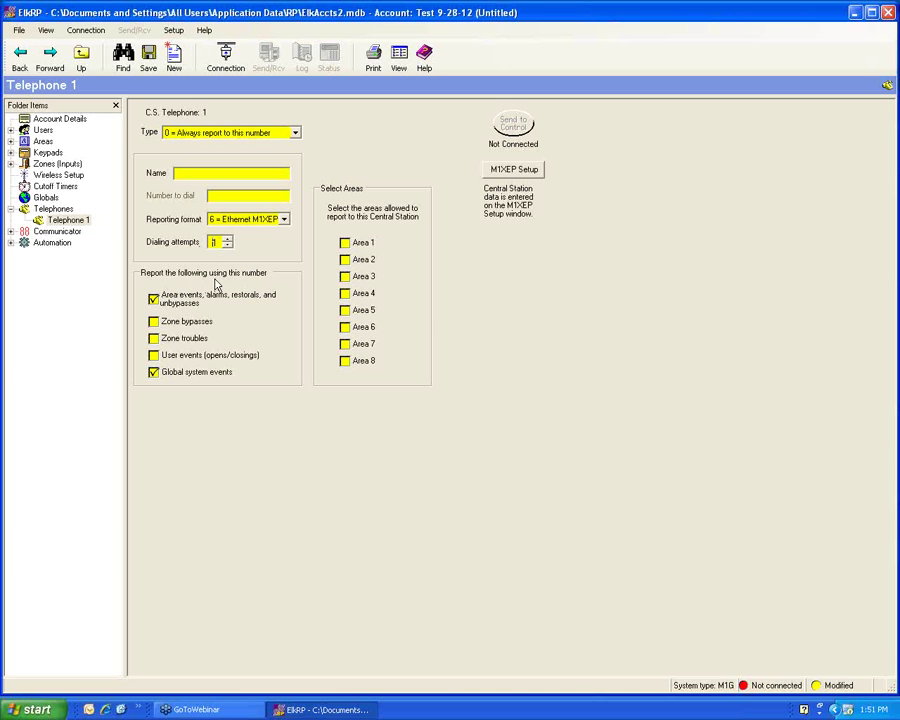
Step: Enable reporting of zone bypasses, zone troubles and user events for Telephone 1, and allow Area 1 to report
{"action": "left_click", "coordinate": [154, 322]}
{"action": "left_click", "coordinate": [154, 338]}
{"action": "left_click", "coordinate": [154, 355]}
{"action": "left_click", "coordinate": [345, 244]}
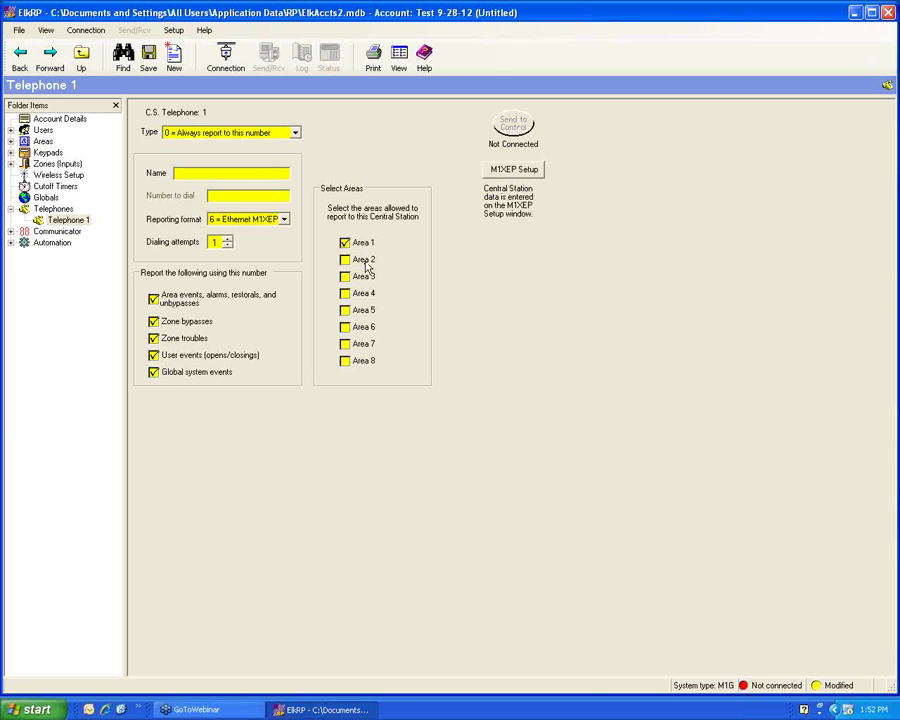
Step: In the M1XEP central station settings, set the CS1 receiver type to DSC Sur-Gard and enter the account number
{"action": "left_click", "coordinate": [515, 170]}
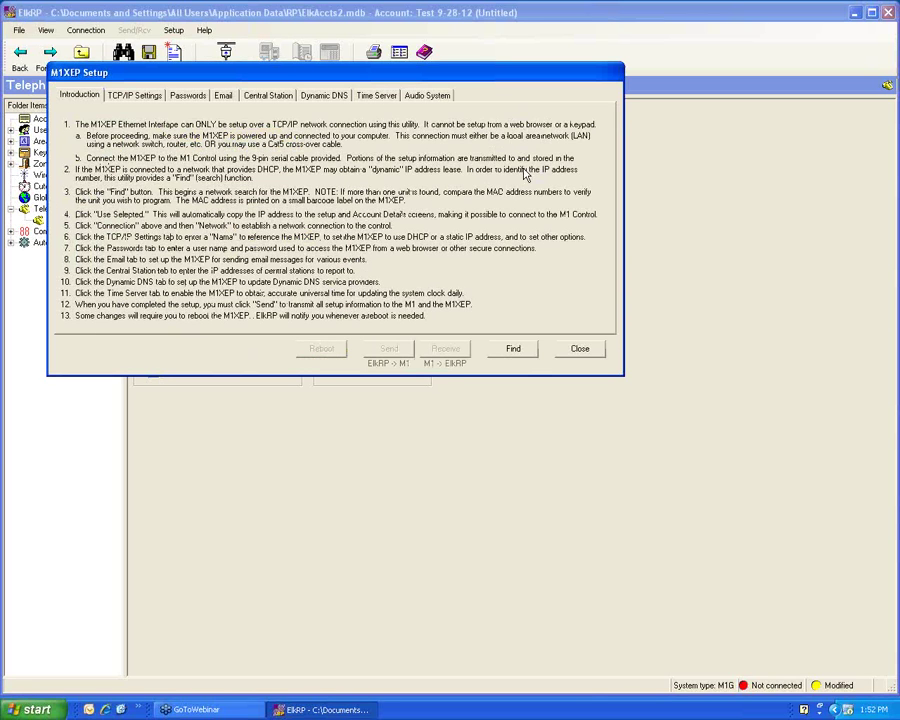
{"action": "left_click", "coordinate": [284, 98]}
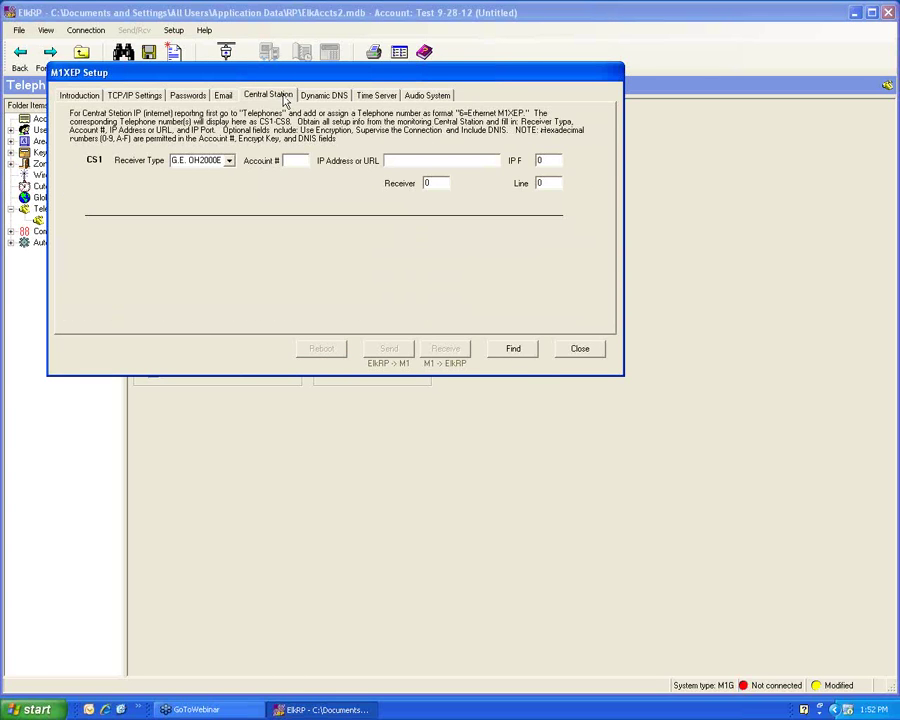
{"action": "left_click", "coordinate": [229, 161]}
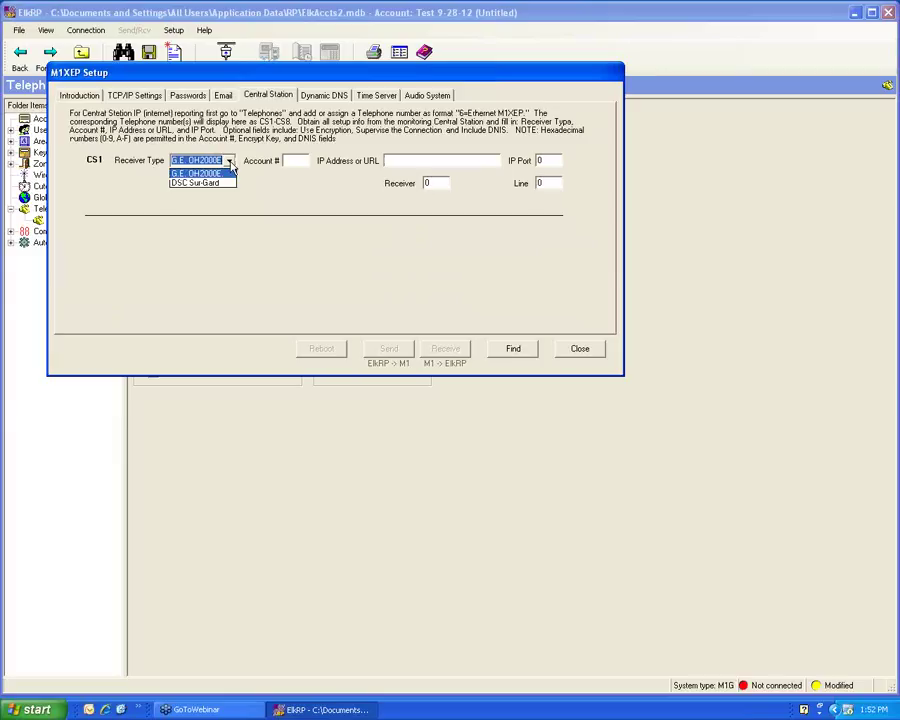
{"action": "left_click", "coordinate": [225, 183]}
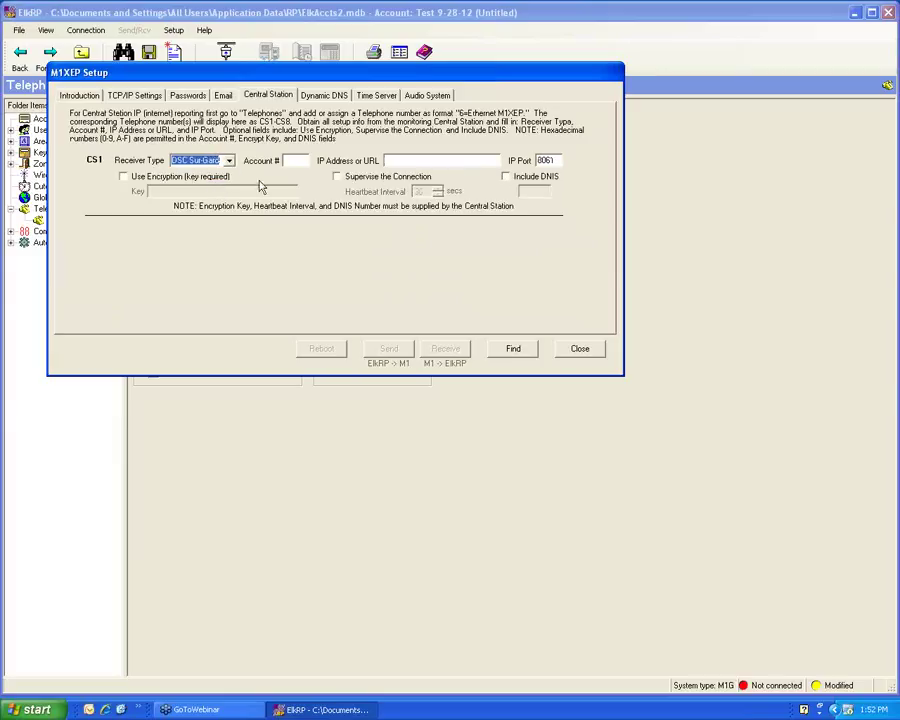
{"action": "left_click", "coordinate": [306, 160]}
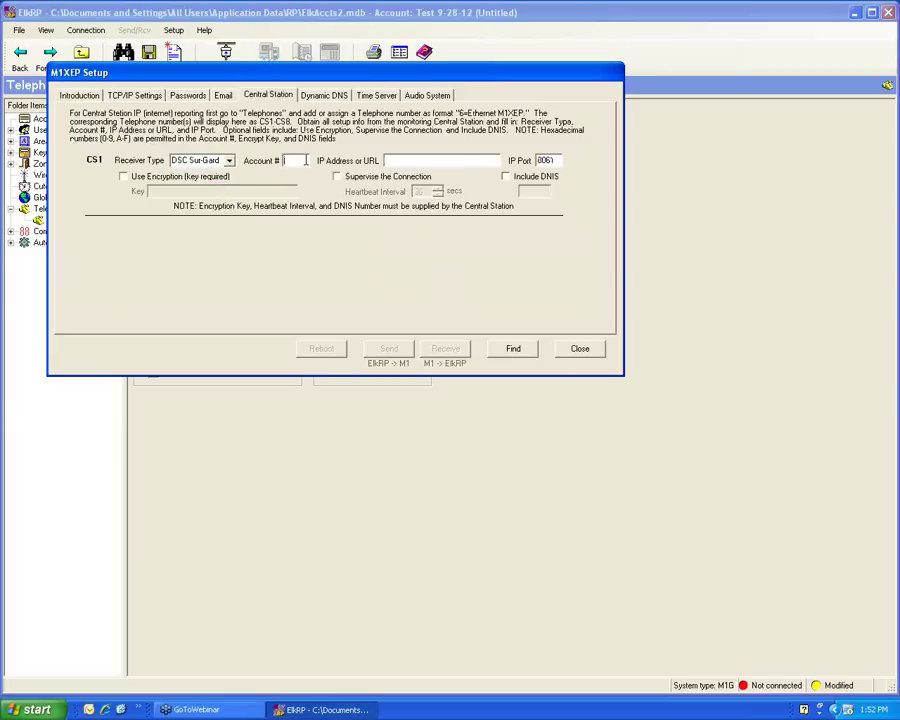
{"action": "type", "text": "1234"}
{"action": "left_click", "coordinate": [397, 160]}
{"action": "left_click", "coordinate": [580, 349]}
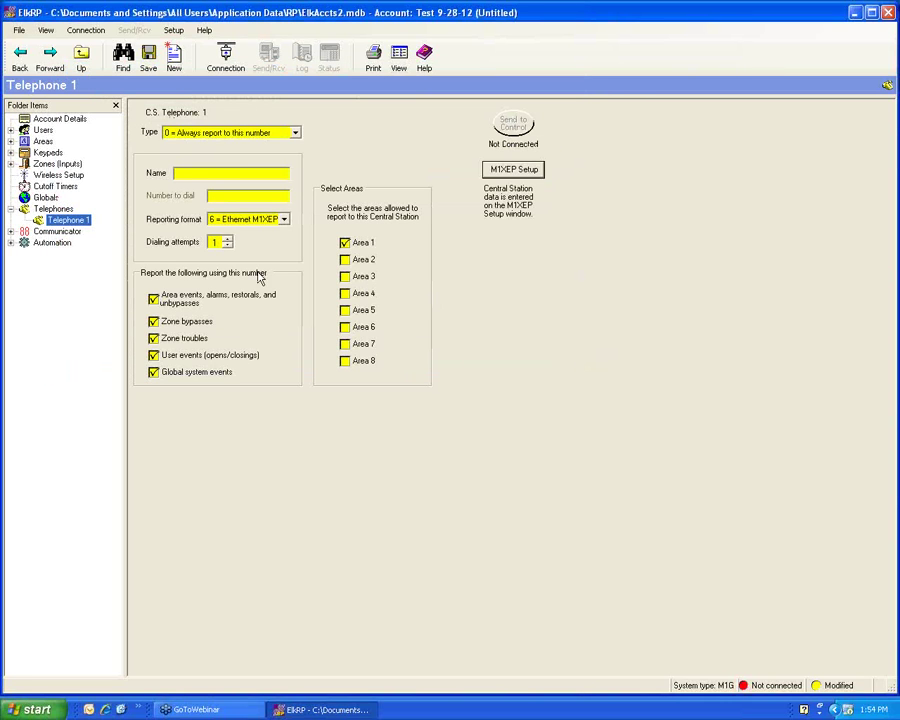
Step: Create one new telephone ID numbered 2 using custom values
{"action": "left_click", "coordinate": [55, 209]}
{"action": "right_click", "coordinate": [58, 212]}
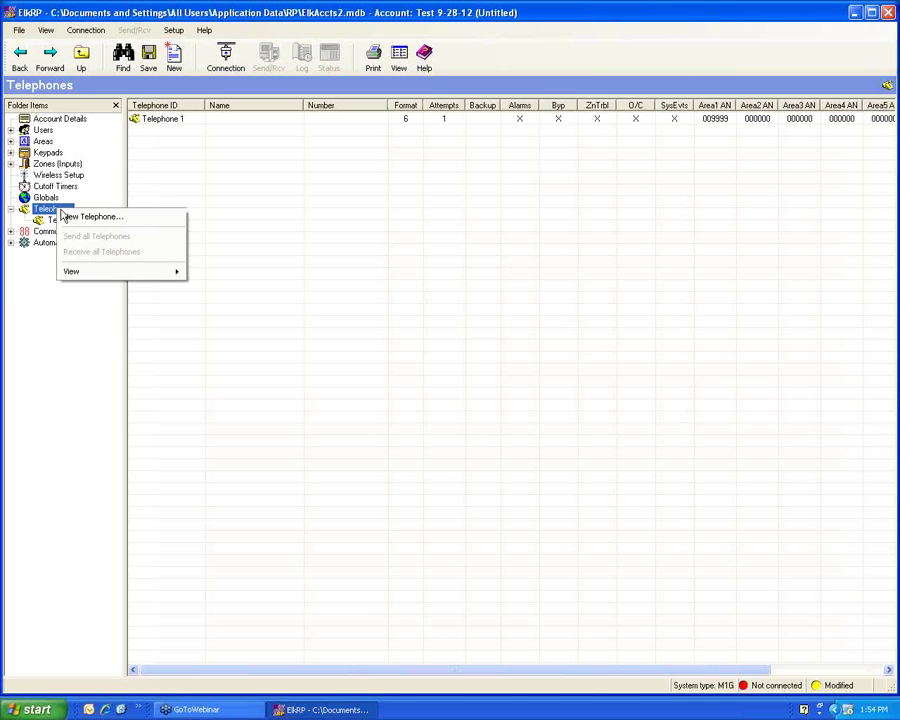
{"action": "left_click", "coordinate": [90, 217]}
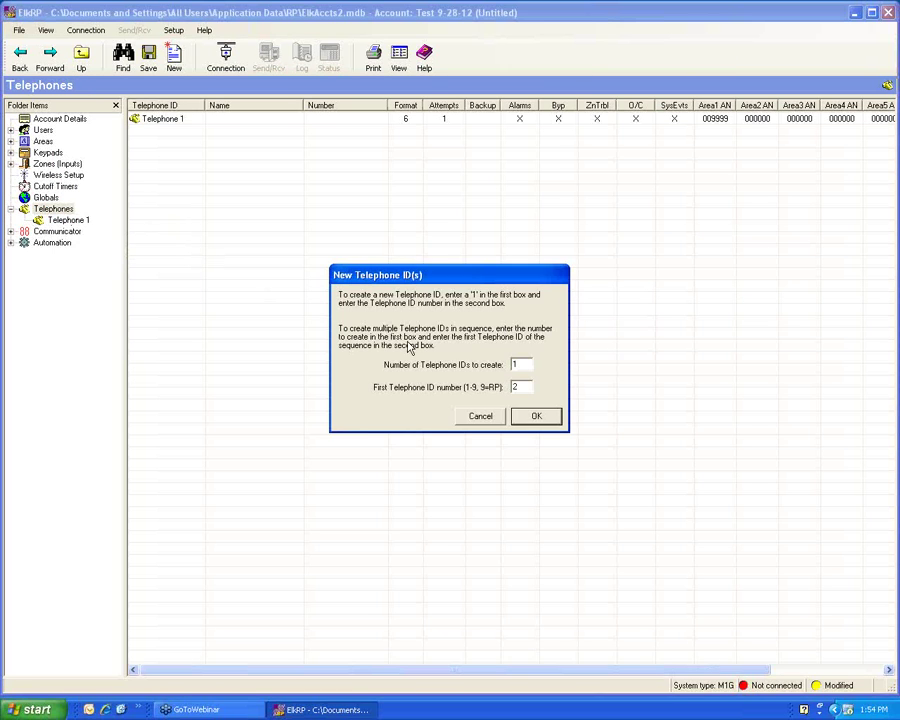
{"action": "left_click", "coordinate": [540, 422]}
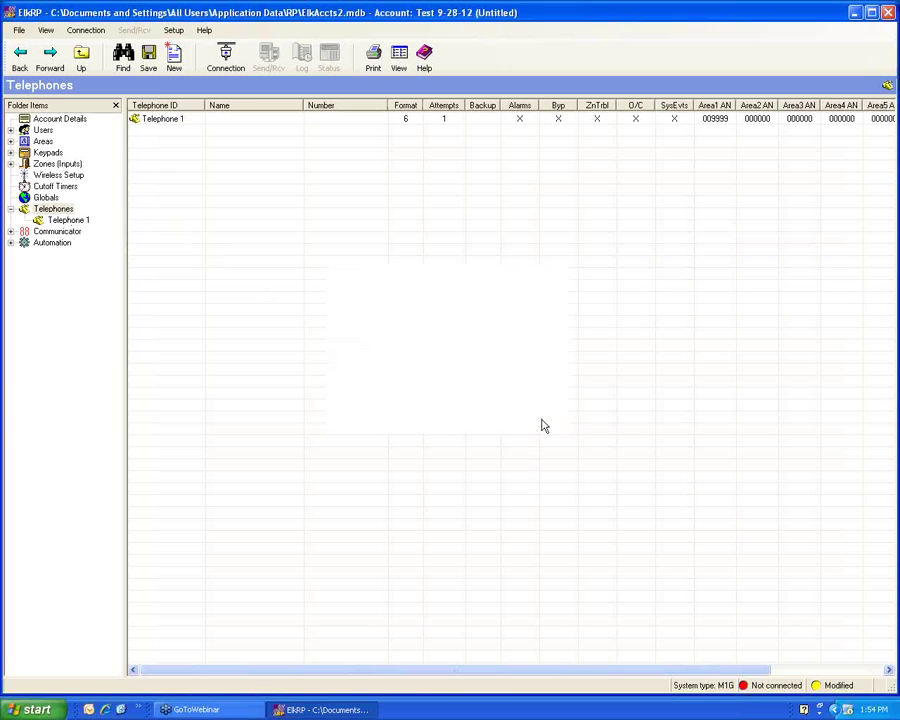
{"action": "left_click", "coordinate": [323, 359]}
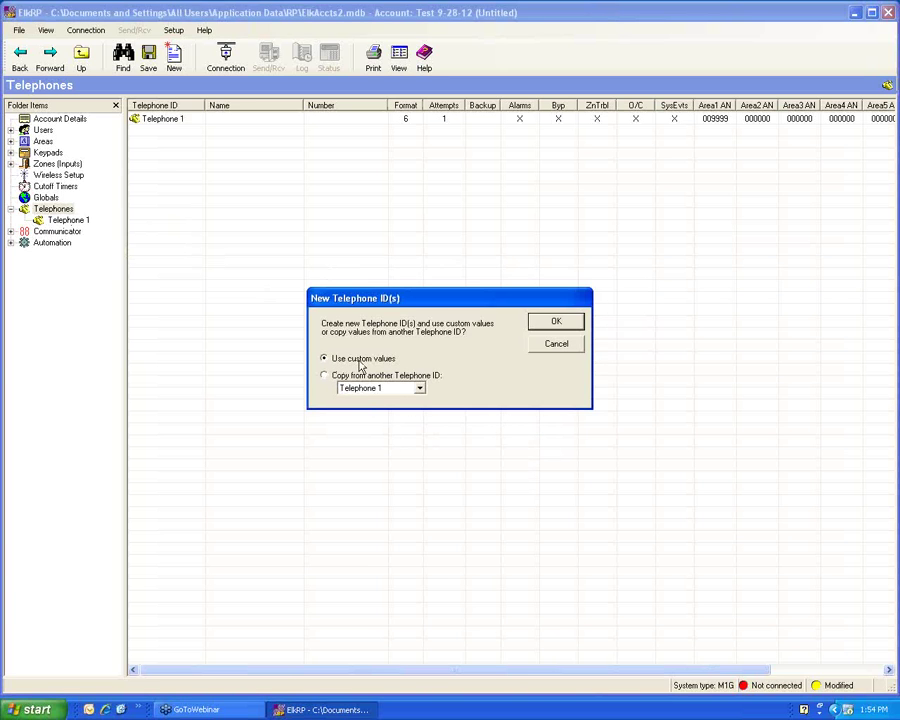
{"action": "left_click", "coordinate": [556, 323]}
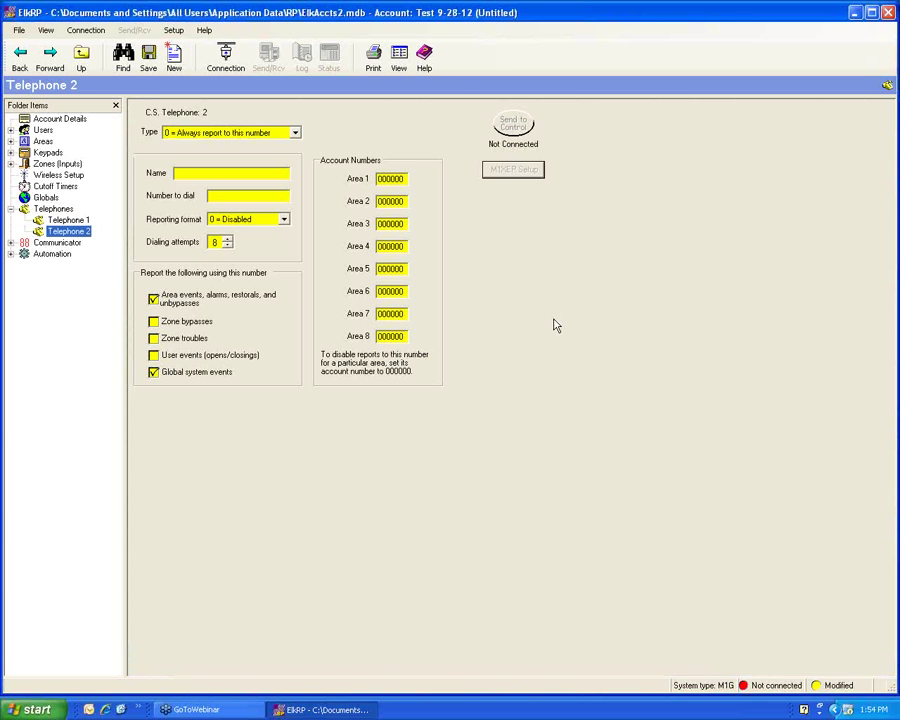
Step: For Telephone 2, enter the number to dial, set the reporting format to 1 = Contact ID, and enter the Area 1 account number
{"action": "left_click", "coordinate": [296, 134]}
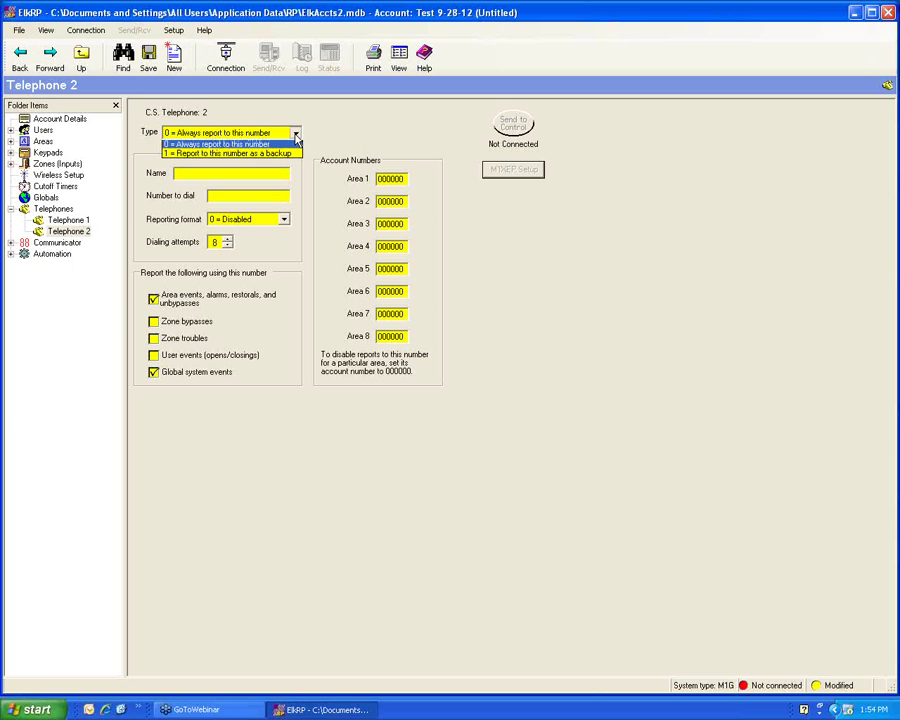
{"action": "left_click", "coordinate": [360, 145]}
{"action": "left_click", "coordinate": [229, 196]}
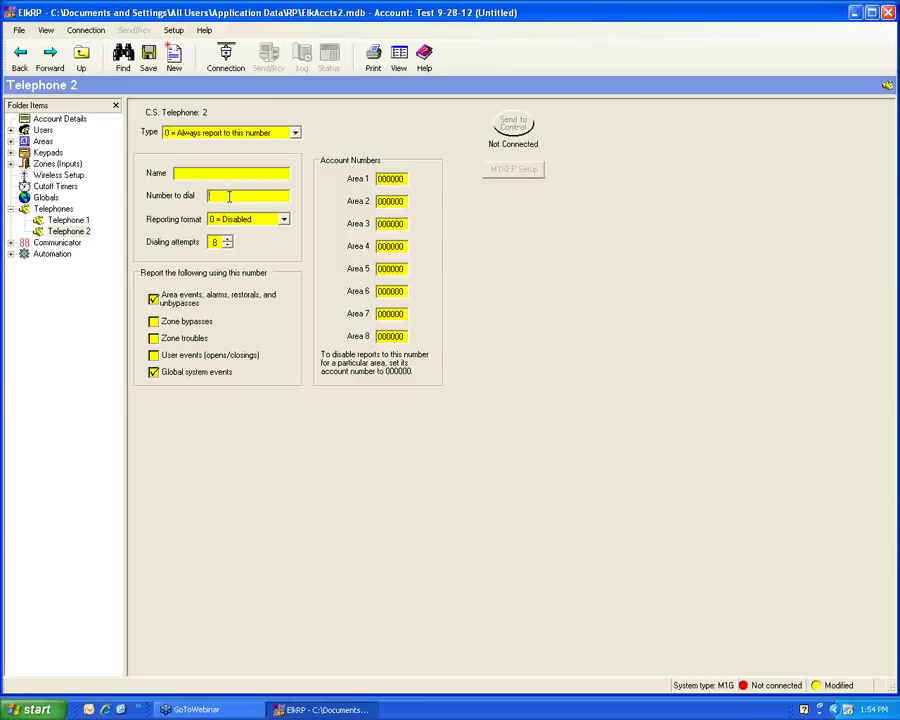
{"action": "type", "text": "18005551212"}
{"action": "left_click", "coordinate": [283, 219]}
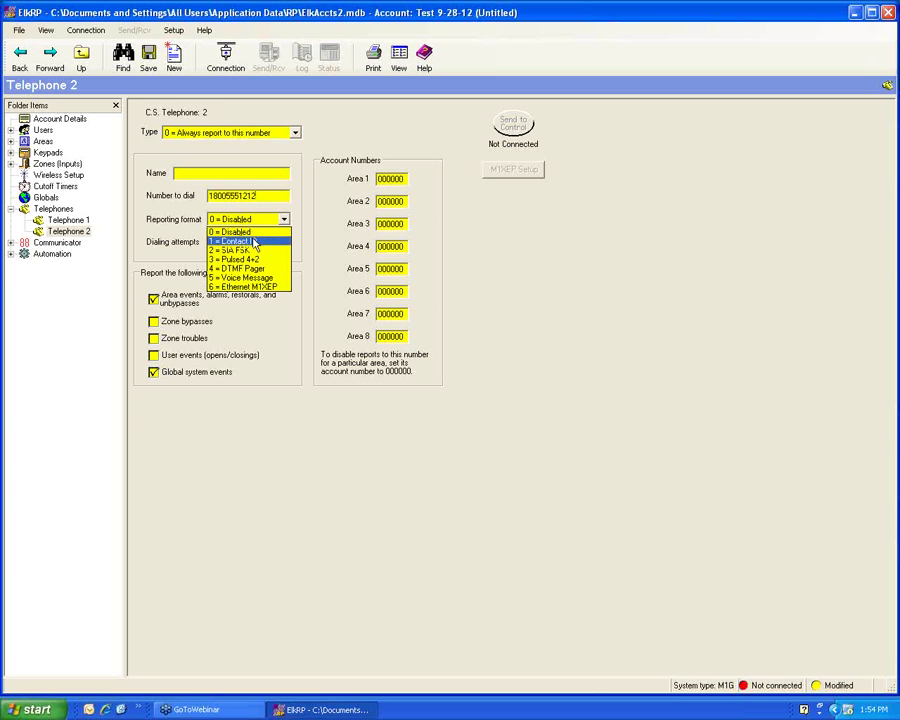
{"action": "left_click", "coordinate": [248, 237]}
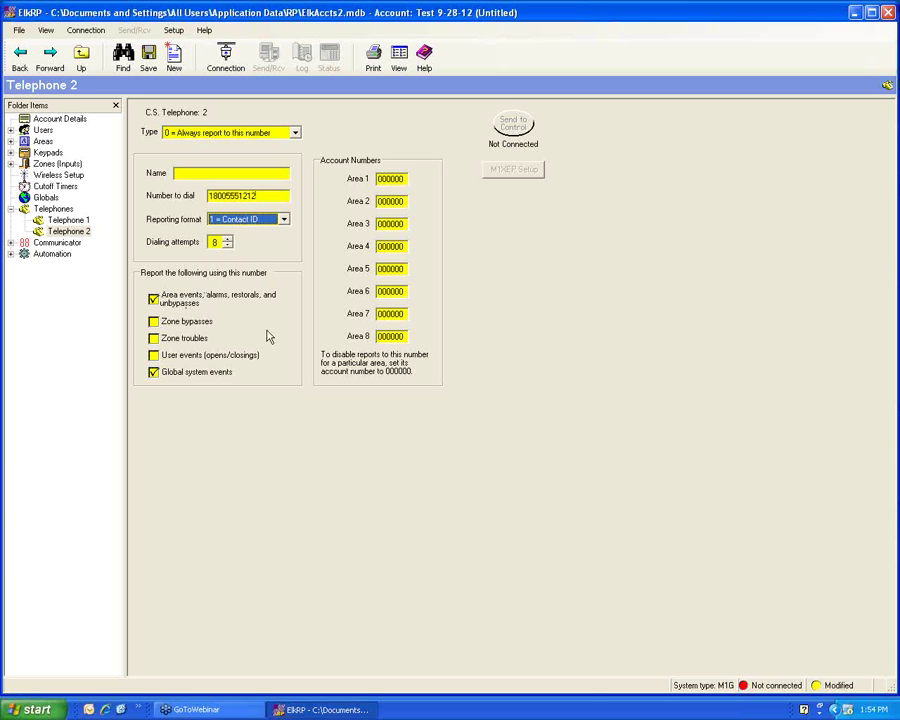
{"action": "left_click", "coordinate": [390, 180]}
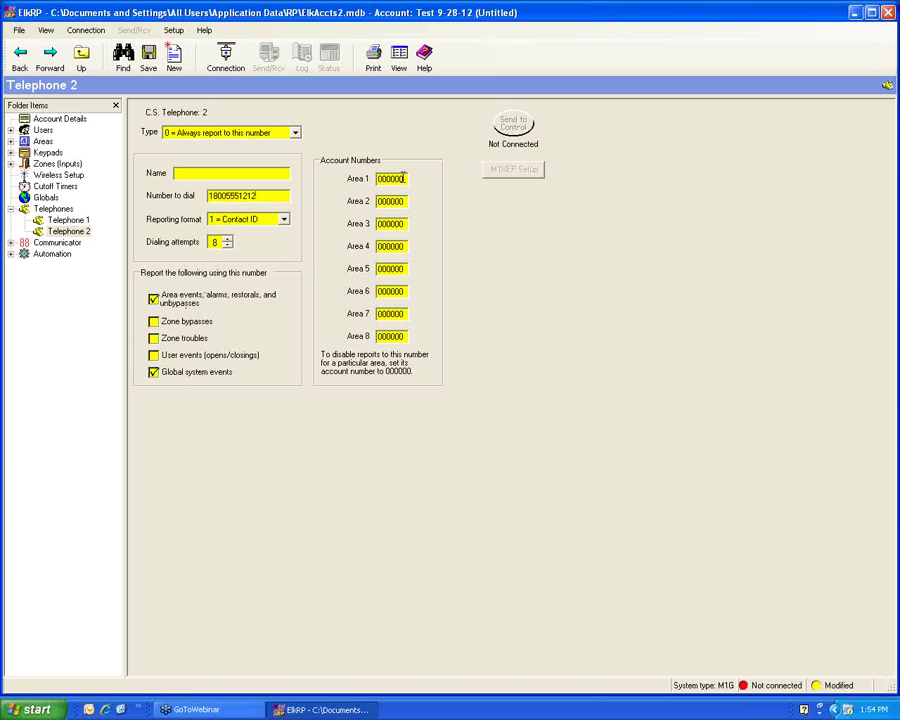
{"action": "type", "text": "001234"}
Step: Set Telephone 2's type to 1 = Report to this number as a backup, and check Telephone 1's settings
{"action": "left_click", "coordinate": [296, 133]}
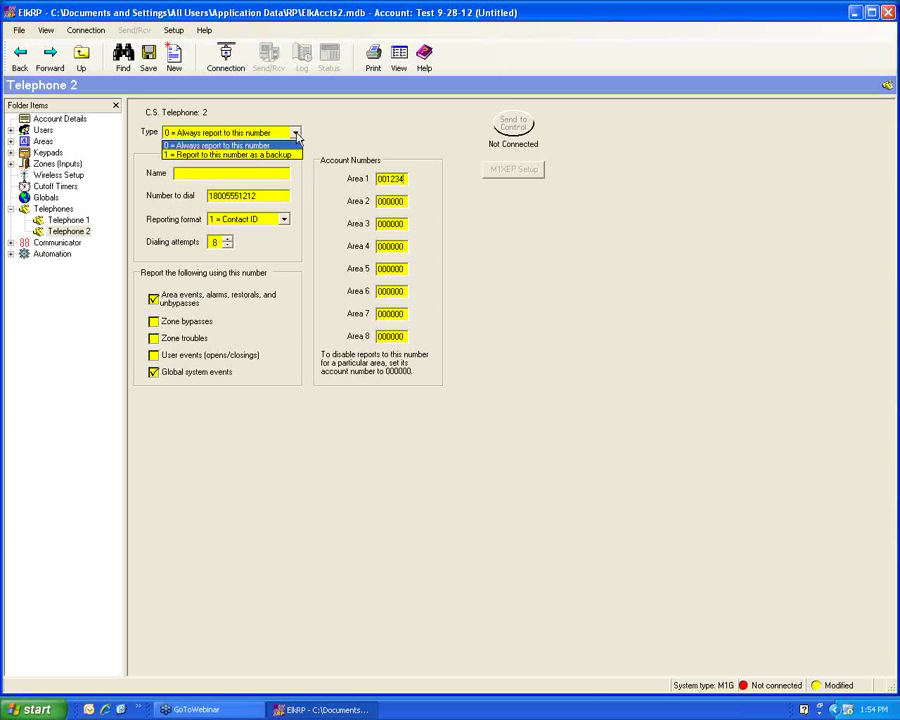
{"action": "left_click", "coordinate": [257, 153]}
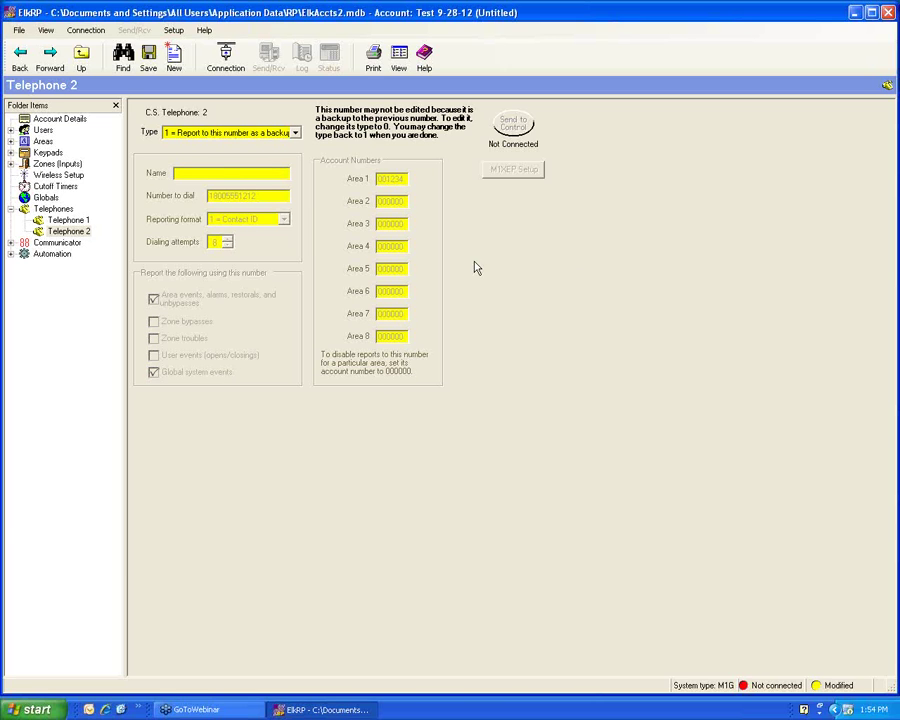
{"action": "left_click", "coordinate": [70, 221]}
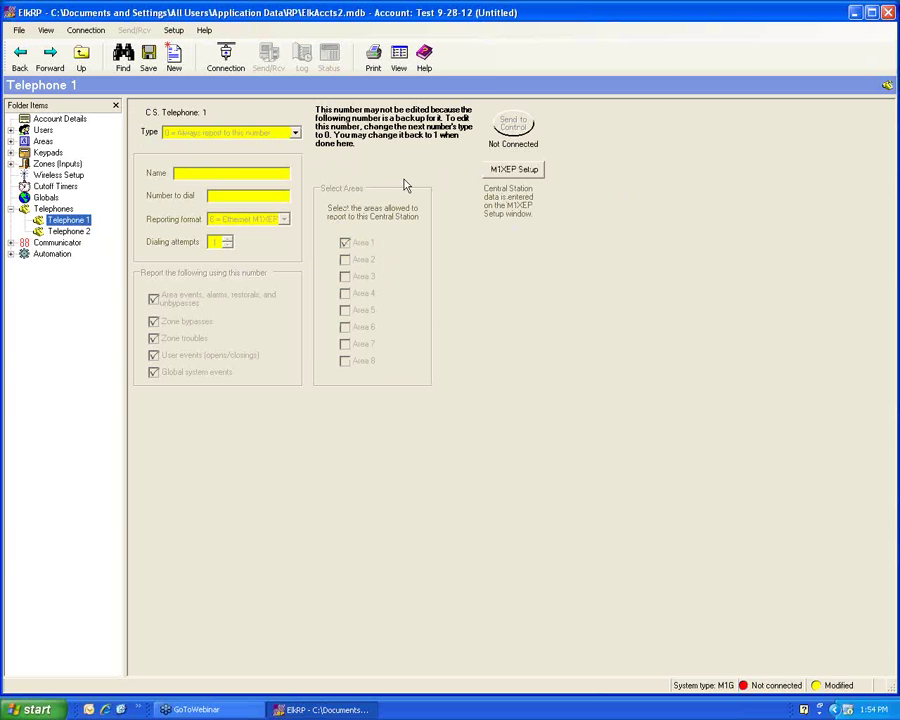
Step: Return Telephone 2's type to 0 = Always report to this number, and review the settings of both telephones
{"action": "left_click", "coordinate": [76, 232]}
{"action": "left_click", "coordinate": [295, 133]}
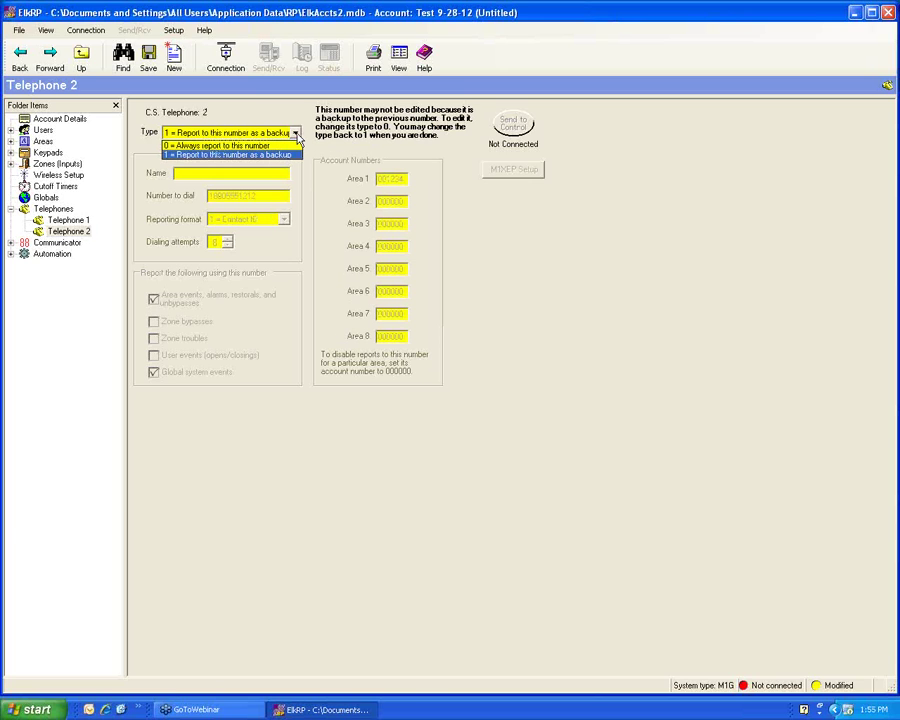
{"action": "left_click", "coordinate": [198, 146]}
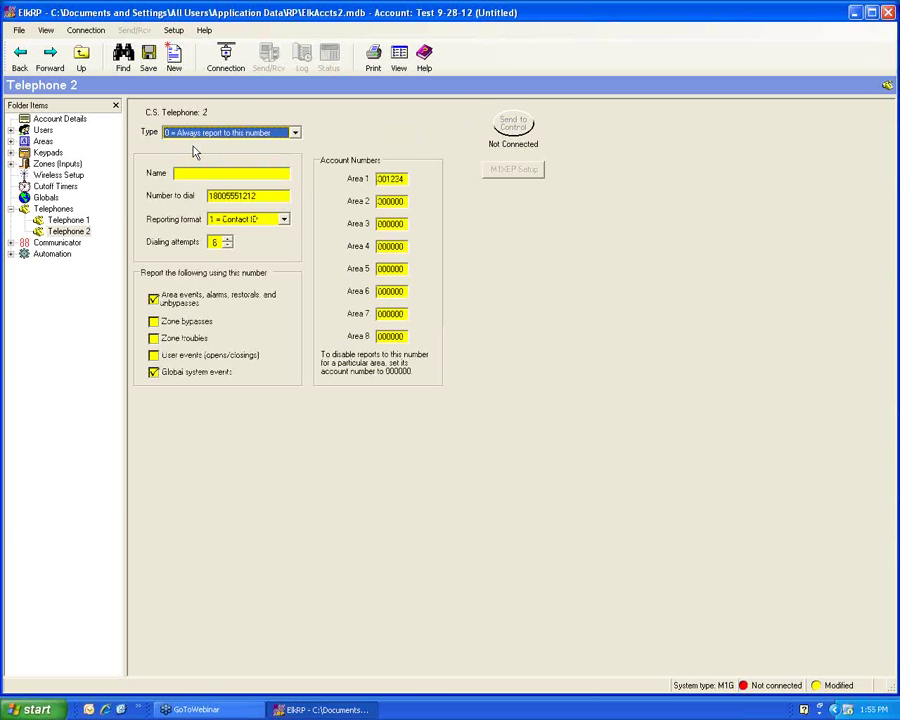
{"action": "left_click", "coordinate": [68, 220]}
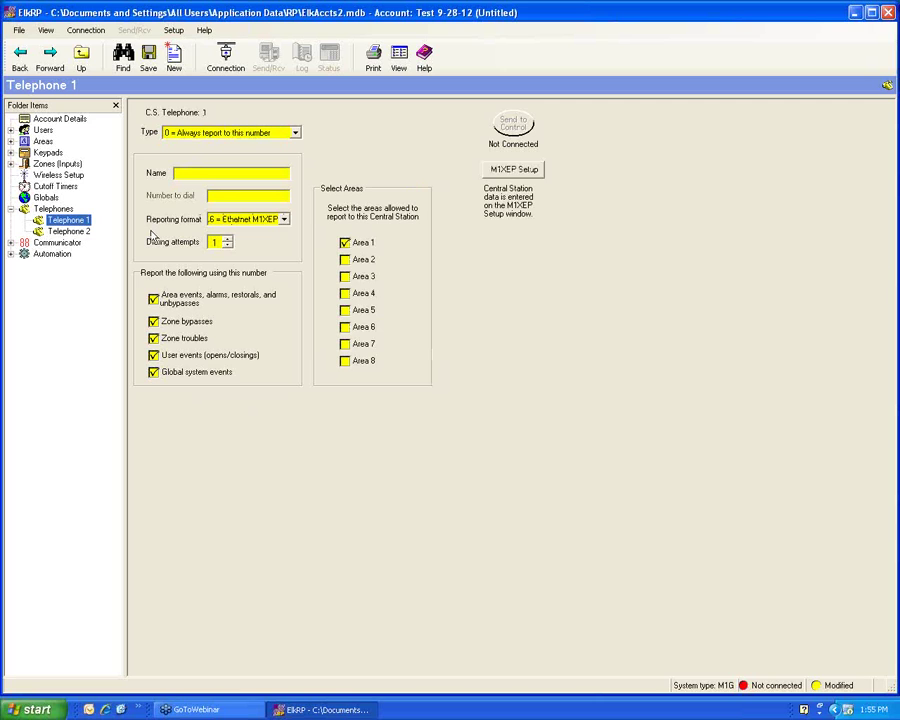
{"action": "left_click", "coordinate": [72, 231]}
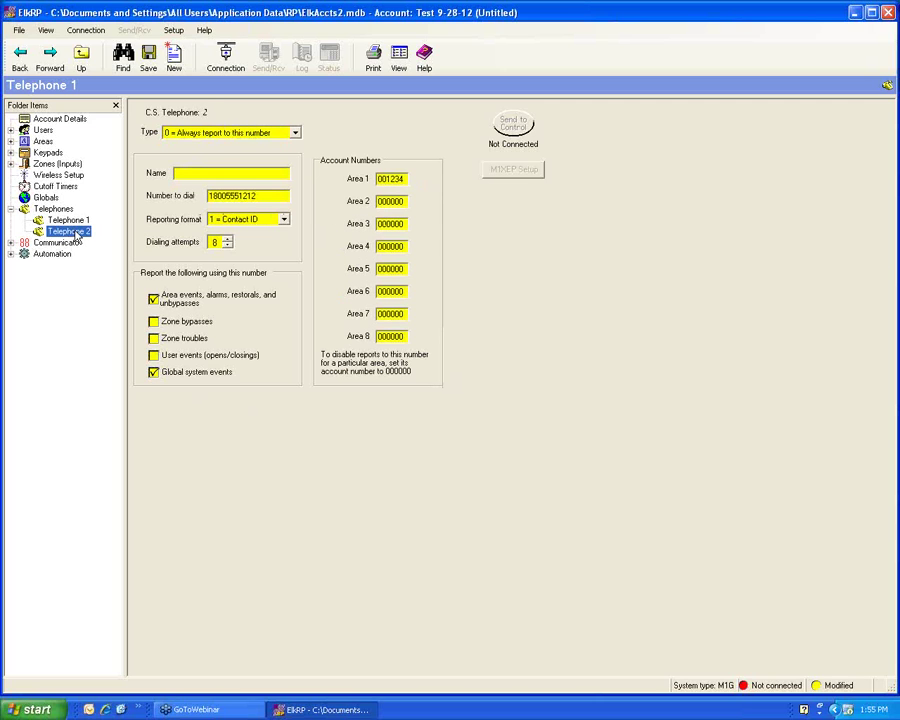